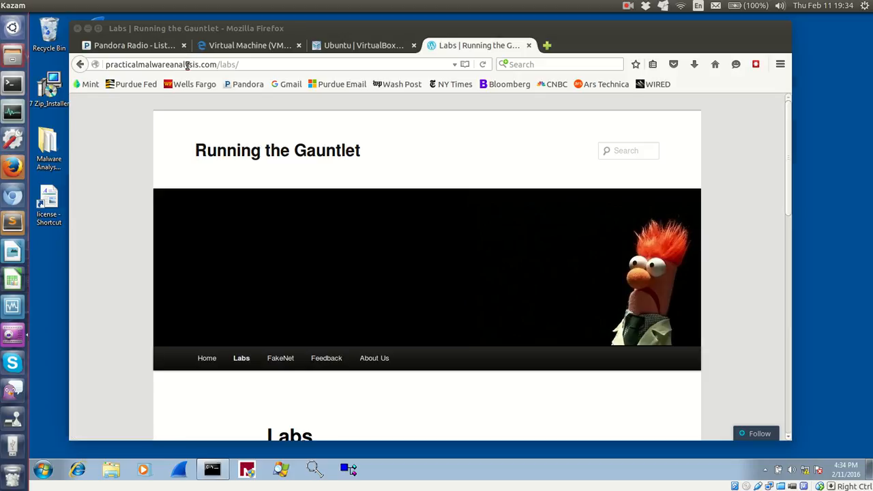
Step: Review the Practical Malware Analysis lab download links, and check the available Windows images on Microsoft's virtual machine download page
{"action": "scroll", "coordinate": [137, 313], "scroll_direction": "down", "scroll_amount": 3}
{"action": "scroll", "coordinate": [197, 345], "scroll_direction": "down", "scroll_amount": 4}
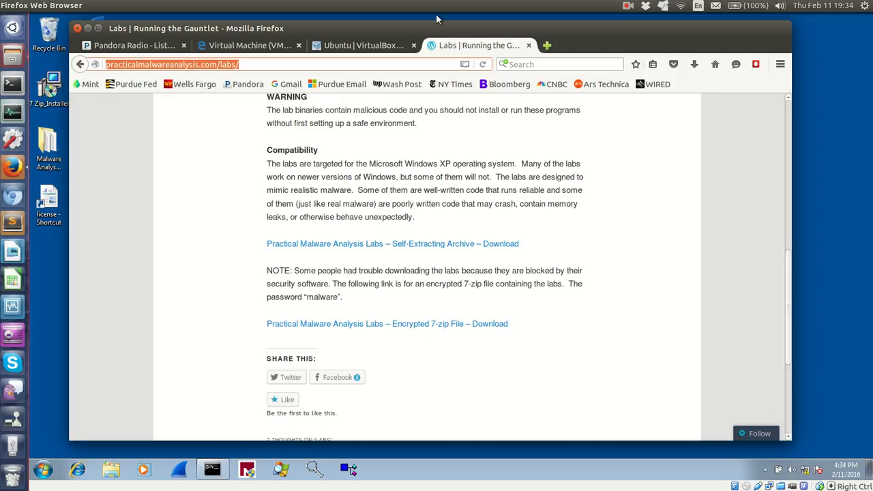
{"action": "left_click", "coordinate": [254, 46]}
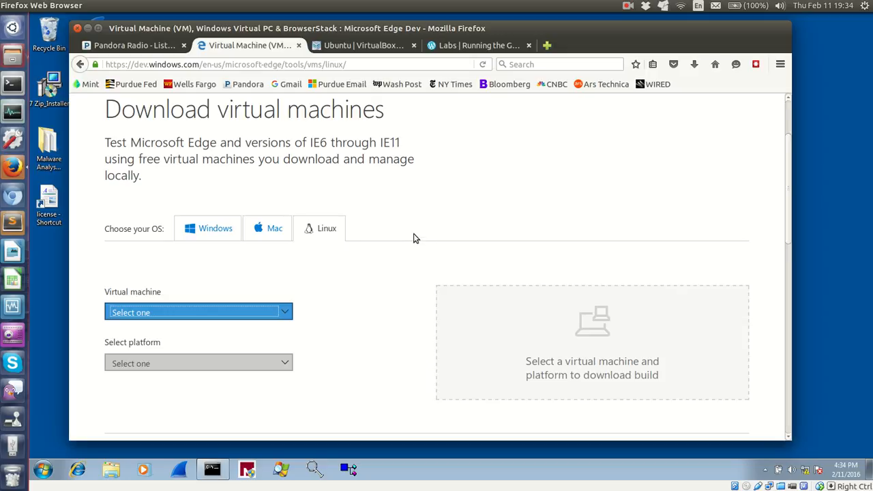
{"action": "left_click", "coordinate": [260, 312]}
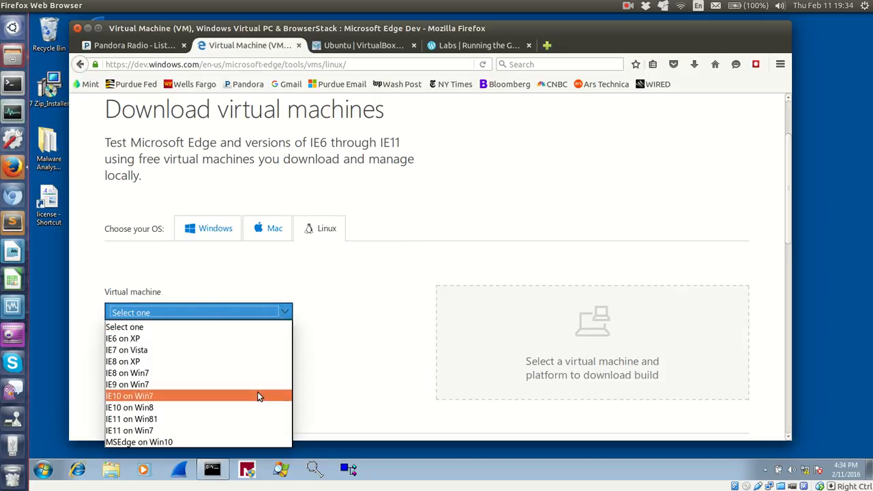
{"action": "left_click", "coordinate": [434, 234]}
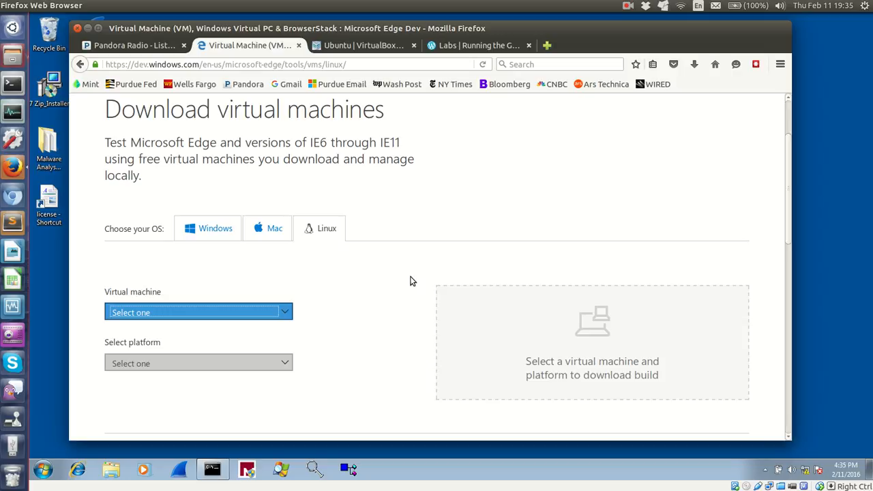
Step: Examine the list of ready-made Ubuntu images on the virtualboxes.org Ubuntu page and highlight the page's address
{"action": "left_click", "coordinate": [362, 45]}
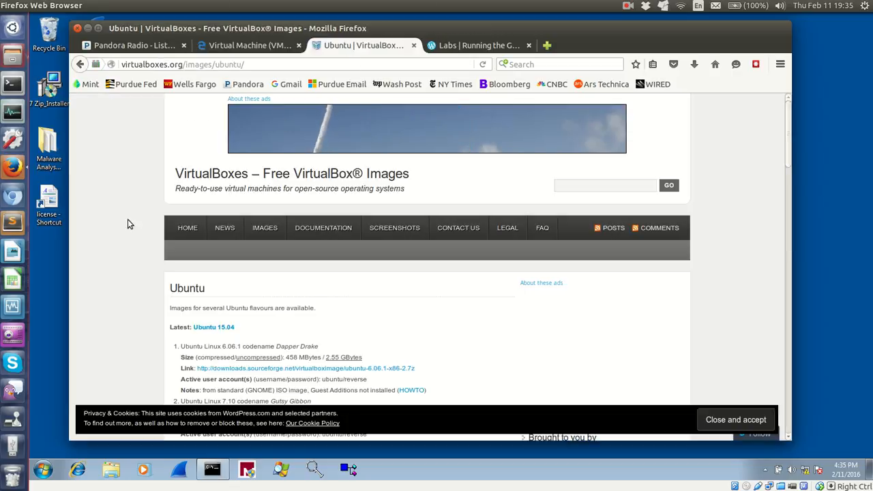
{"action": "scroll", "coordinate": [129, 288], "scroll_direction": "down", "scroll_amount": 8}
{"action": "scroll", "coordinate": [135, 290], "scroll_direction": "down", "scroll_amount": 8}
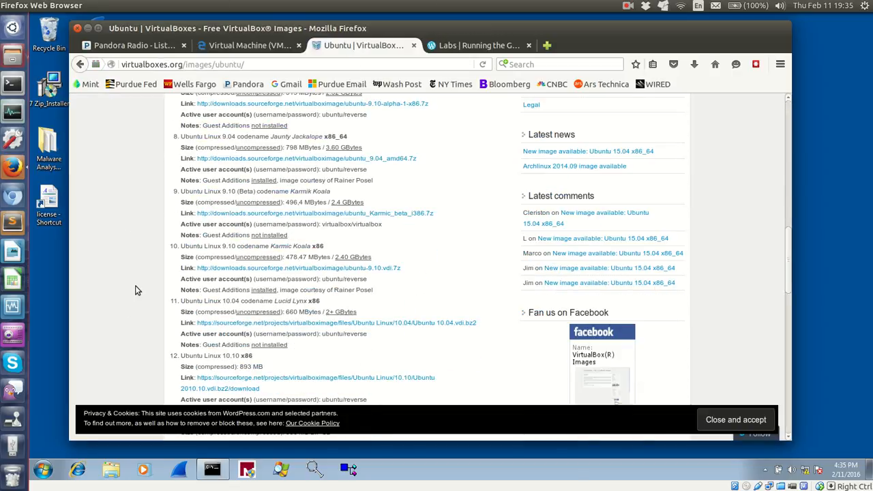
{"action": "scroll", "coordinate": [136, 289], "scroll_direction": "down", "scroll_amount": 8}
{"action": "scroll", "coordinate": [137, 287], "scroll_direction": "down", "scroll_amount": 4}
{"action": "scroll", "coordinate": [138, 273], "scroll_direction": "up", "scroll_amount": 2}
{"action": "left_click_drag", "start_coordinate": [142, 208], "coordinate": [134, 190]}
{"action": "left_click", "coordinate": [138, 192]}
{"action": "scroll", "coordinate": [143, 205], "scroll_direction": "up", "scroll_amount": 10}
{"action": "scroll", "coordinate": [151, 219], "scroll_direction": "up", "scroll_amount": 4}
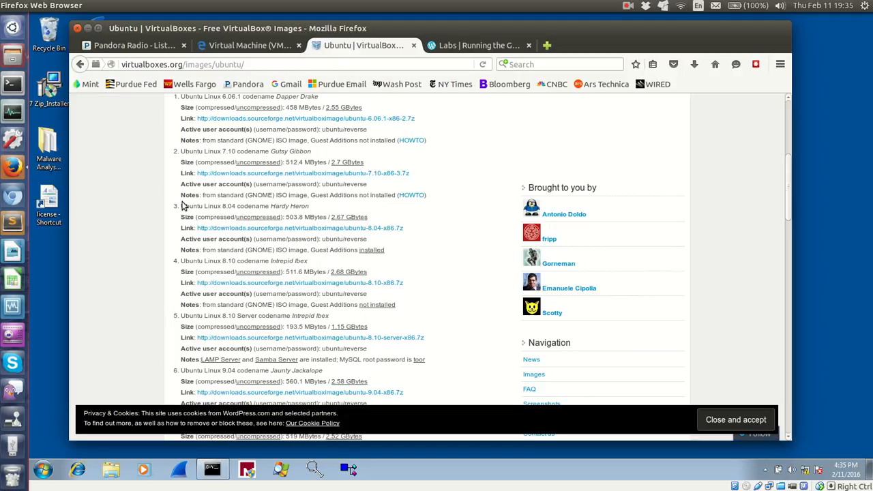
{"action": "scroll", "coordinate": [123, 212], "scroll_direction": "up", "scroll_amount": 4}
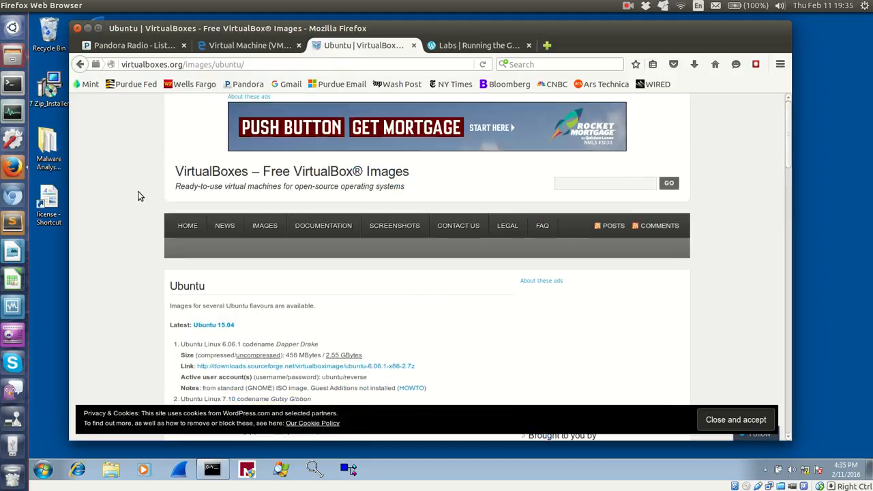
{"action": "left_click", "coordinate": [179, 64]}
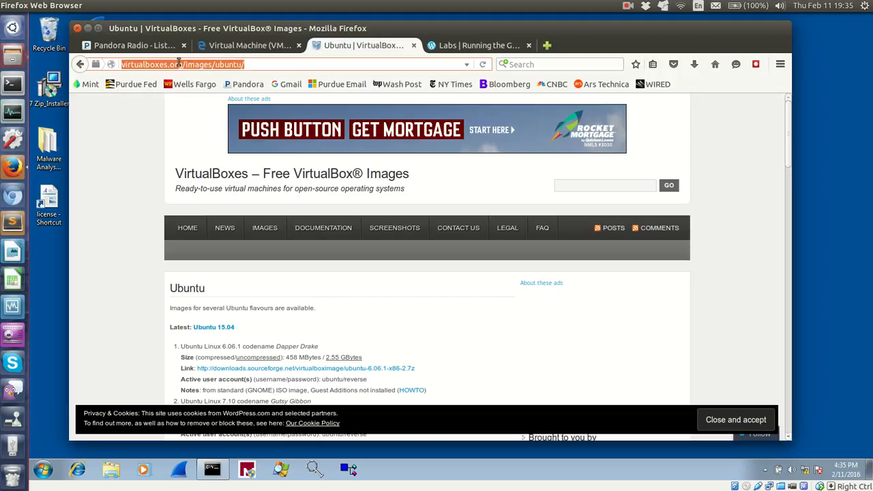
Step: Switch from the browser to VirtualBox Manager and open the network settings of the IE8 - Win7 virtual machine
{"action": "left_click", "coordinate": [88, 28]}
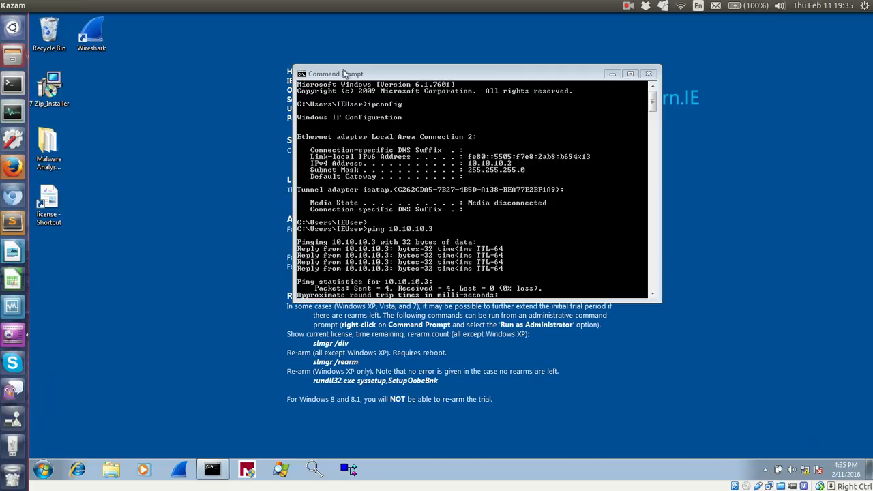
{"action": "left_click", "coordinate": [12, 307]}
{"action": "left_click", "coordinate": [188, 133]}
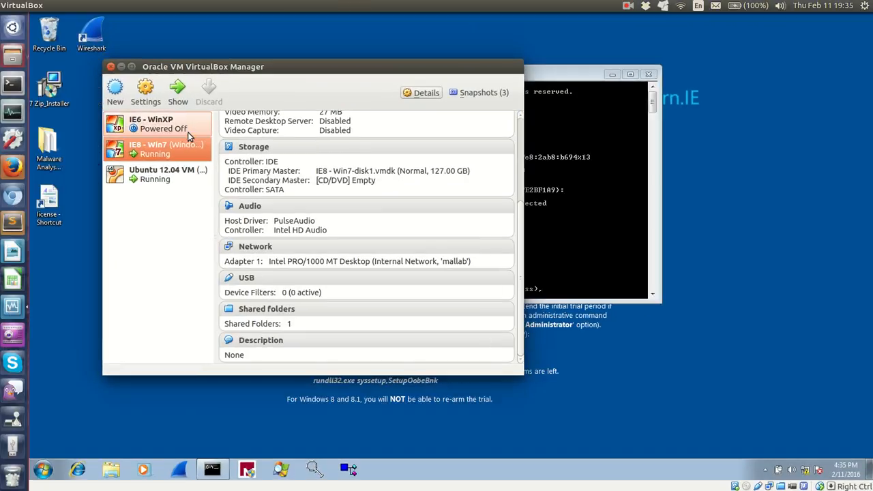
{"action": "left_click", "coordinate": [161, 180]}
{"action": "left_click", "coordinate": [162, 157]}
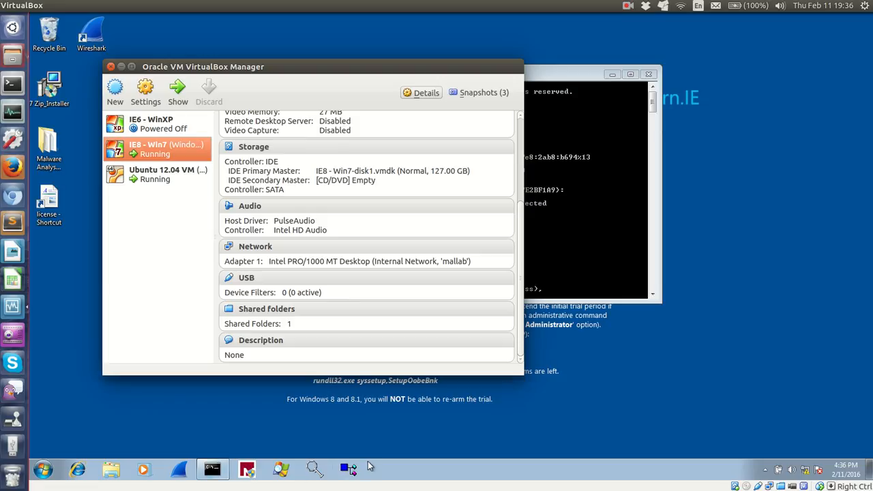
{"action": "mouse_move", "coordinate": [204, 465]}
{"action": "left_click", "coordinate": [255, 247]}
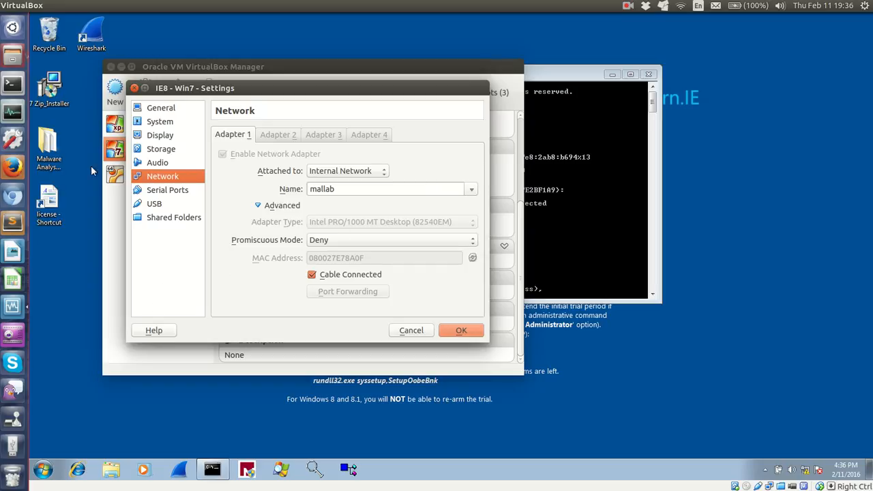
Step: Switch to the host terminal and examine the vboxmanage dhcpserver add command, highlighting its network name mallab and the full command
{"action": "left_click", "coordinate": [13, 88]}
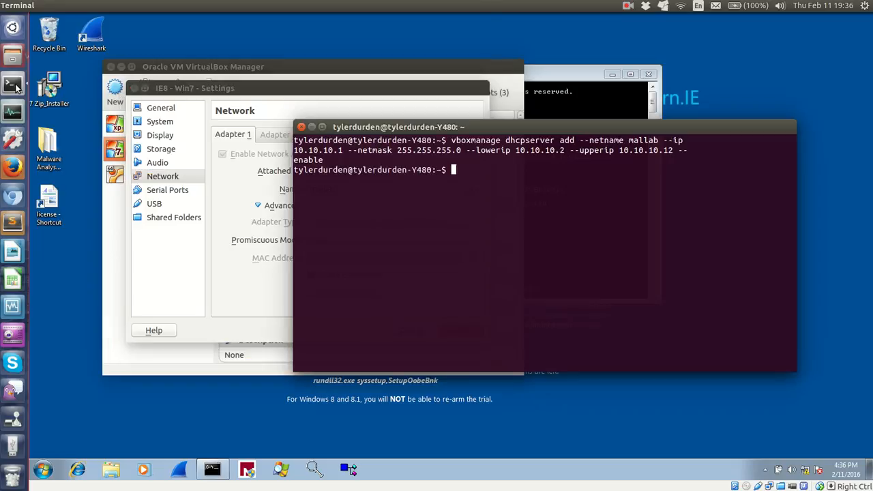
{"action": "left_click_drag", "start_coordinate": [485, 126], "coordinate": [403, 150]}
{"action": "left_click_drag", "start_coordinate": [382, 186], "coordinate": [369, 164]}
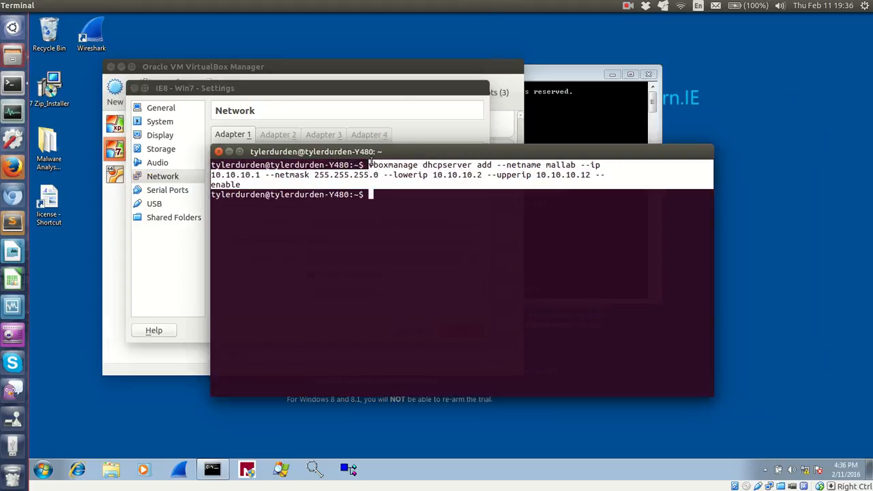
{"action": "left_click", "coordinate": [464, 207]}
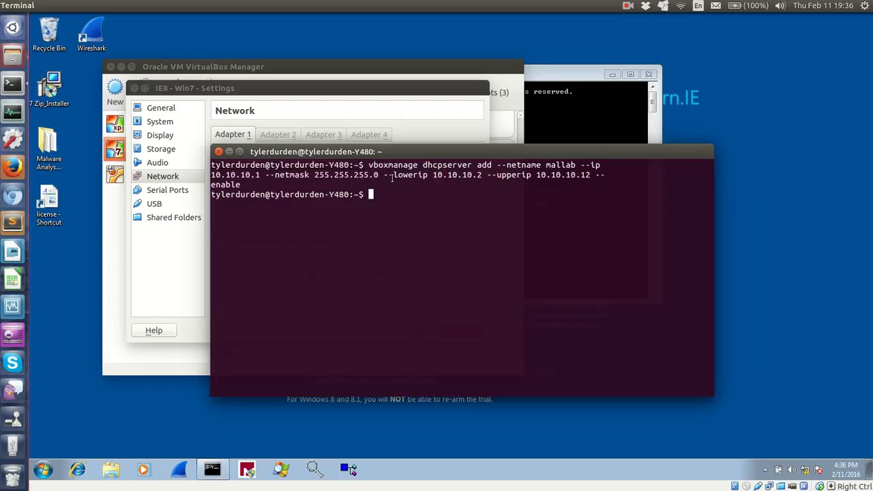
{"action": "left_click_drag", "start_coordinate": [393, 175], "coordinate": [576, 165]}
{"action": "left_click", "coordinate": [547, 165]}
{"action": "left_click_drag", "start_coordinate": [428, 151], "coordinate": [496, 142]}
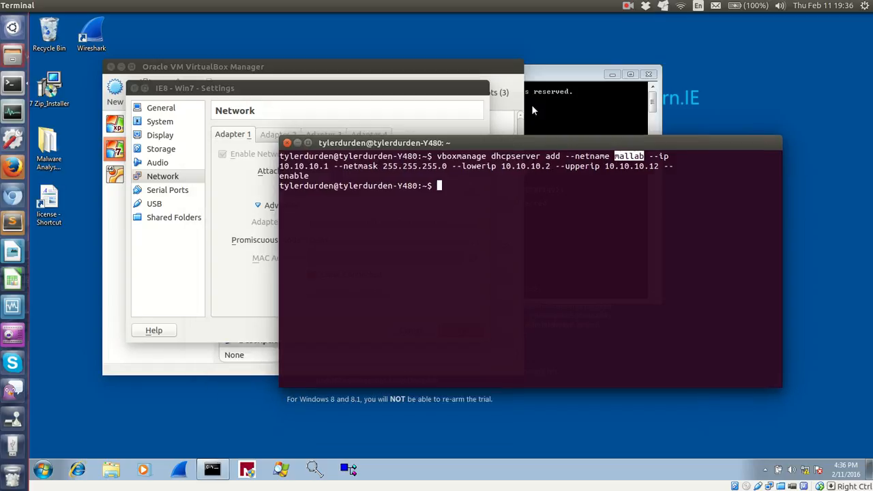
{"action": "left_click", "coordinate": [376, 177]}
{"action": "triple_click", "coordinate": [376, 177]}
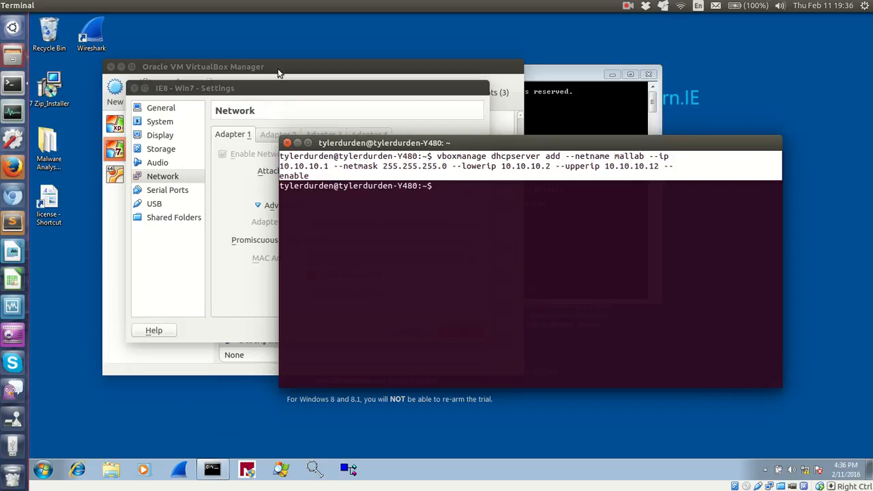
Step: Check the internal network name choices for IE8 - Win7's Adapter 1, cancel its settings, and view the Ubuntu 12.04 VM's network details
{"action": "left_click", "coordinate": [294, 90]}
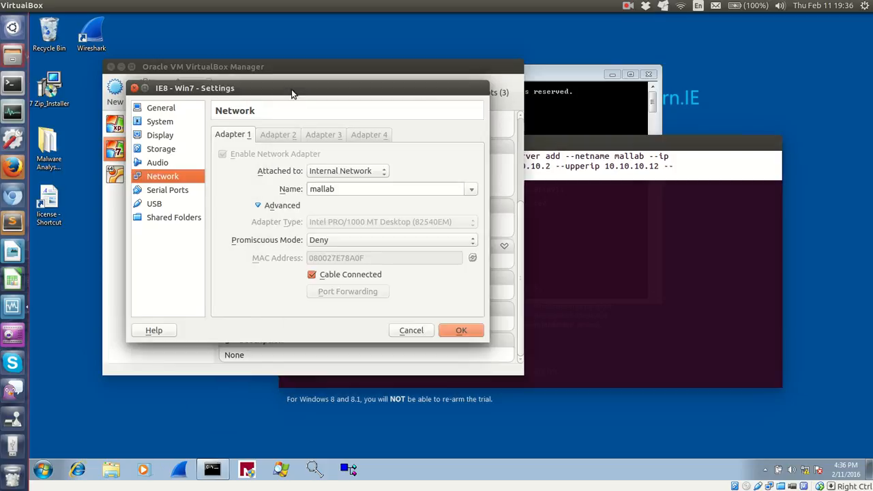
{"action": "left_click", "coordinate": [469, 191]}
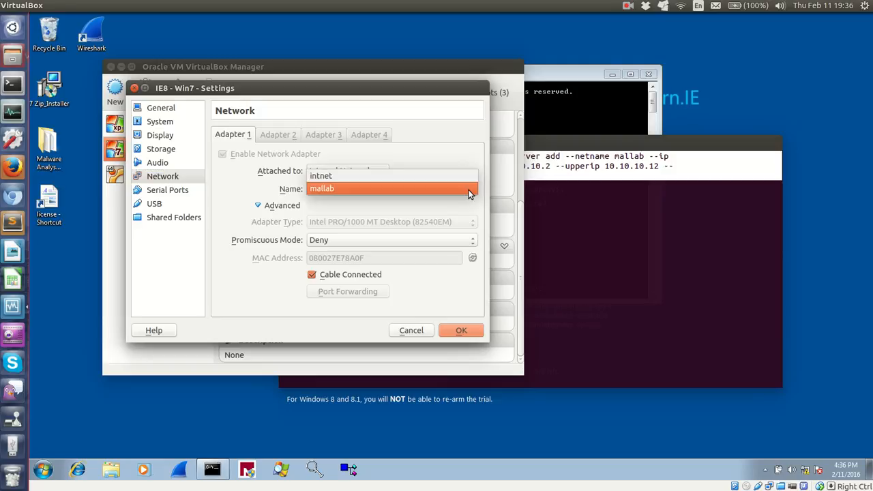
{"action": "left_click", "coordinate": [335, 188]}
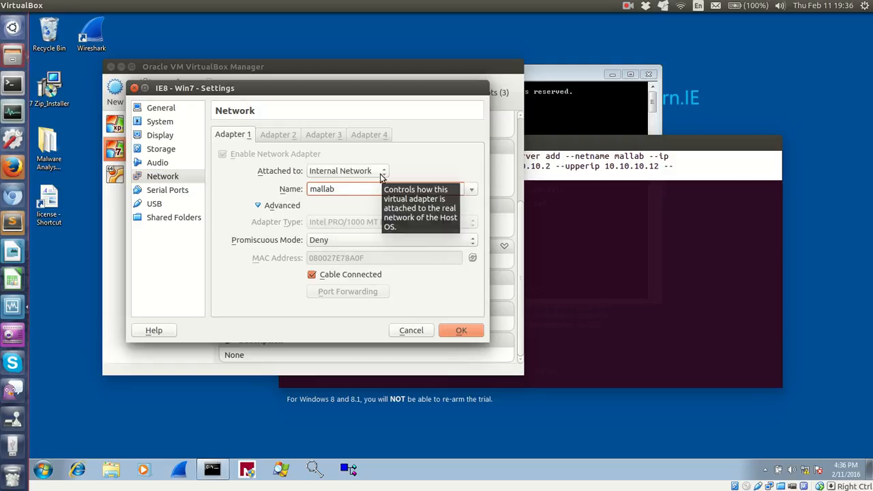
{"action": "left_click", "coordinate": [409, 330]}
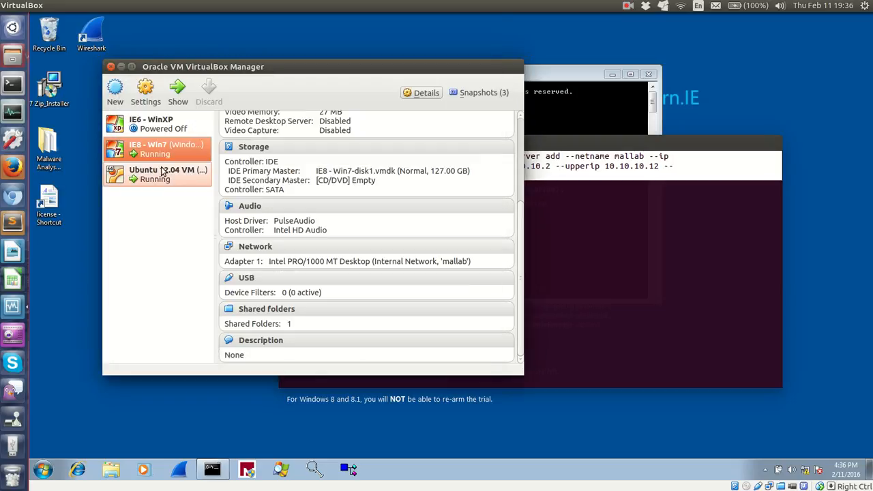
{"action": "left_click", "coordinate": [161, 171]}
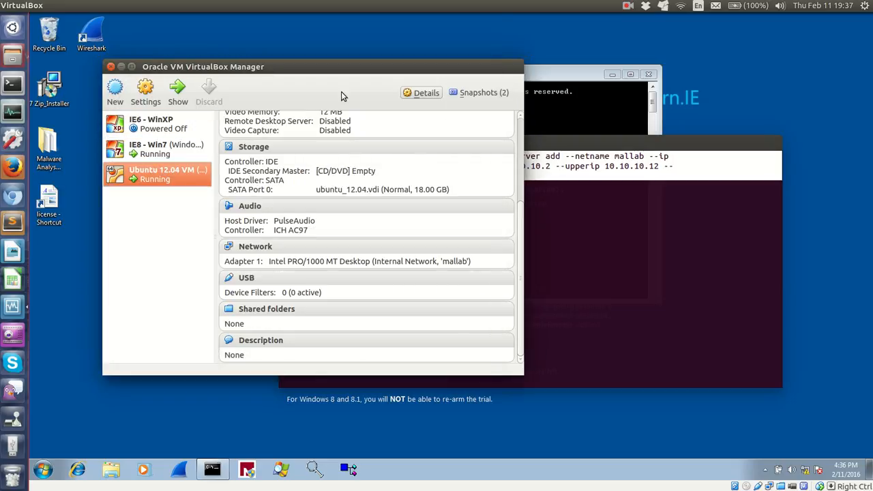
Step: Compare the ipconfig output in the Windows 7 VM with the ifconfig output in the Ubuntu VM
{"action": "left_click", "coordinate": [715, 78]}
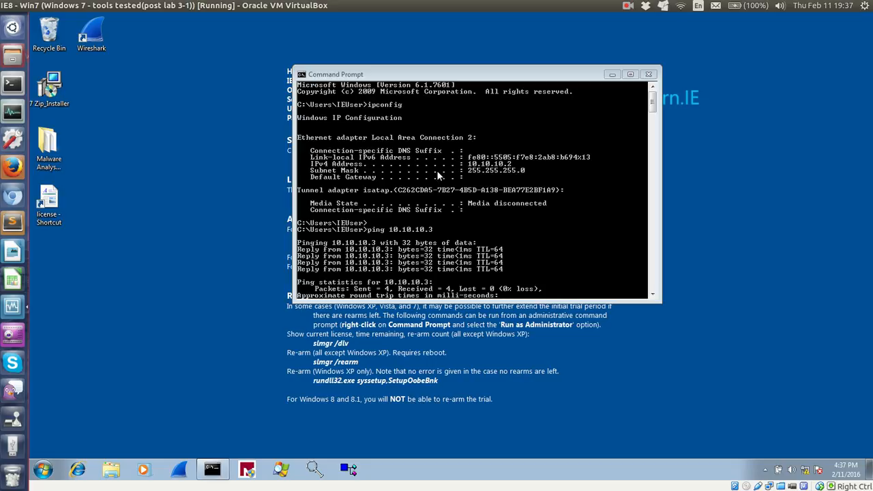
{"action": "left_click", "coordinate": [516, 157]}
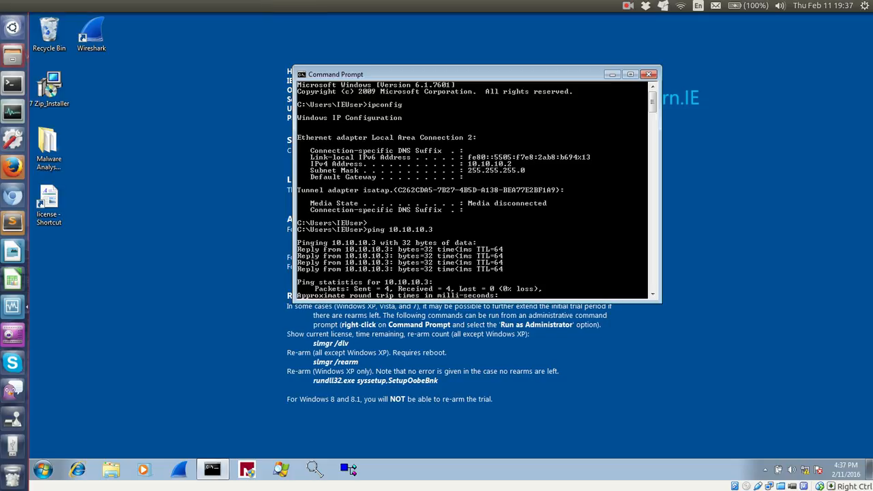
{"action": "left_click_drag", "start_coordinate": [273, 5], "coordinate": [368, 71]}
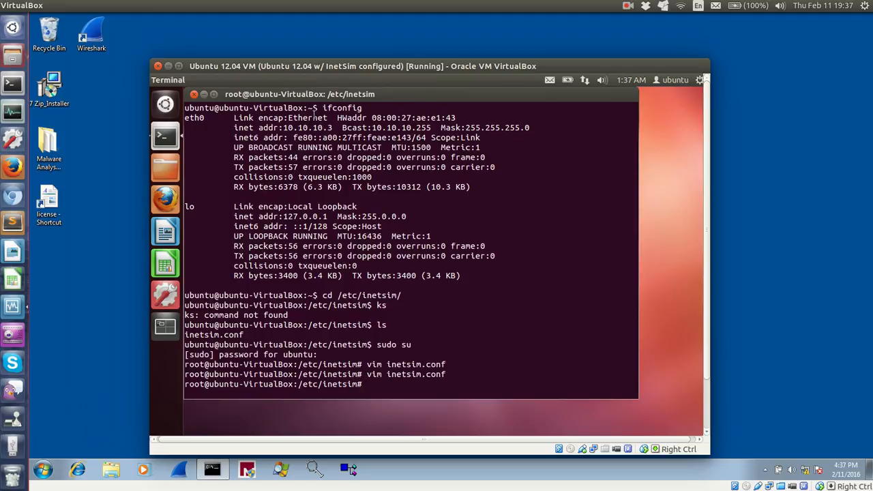
{"action": "left_click_drag", "start_coordinate": [410, 68], "coordinate": [0, 82]}
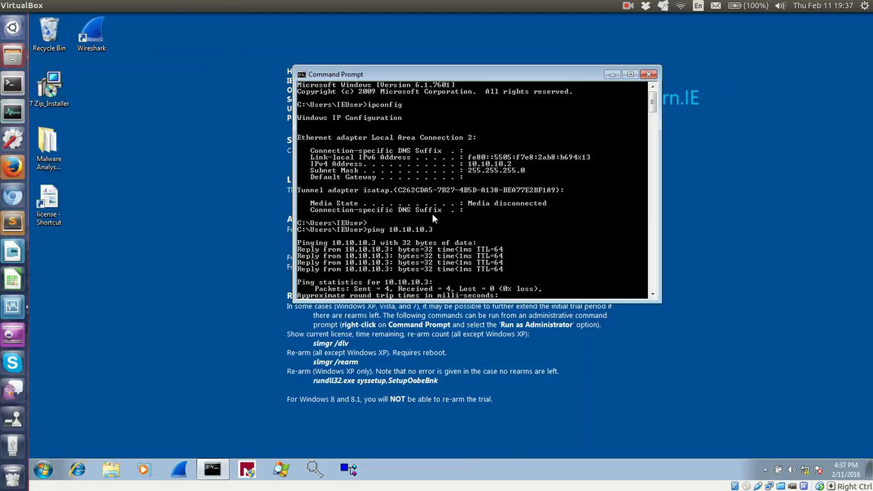
Step: Ping 10.10.10.3 from the Windows 7 command prompt and bring the Ubuntu VM window briefly into view
{"action": "left_click", "coordinate": [582, 224]}
{"action": "scroll", "coordinate": [581, 225], "scroll_direction": "down", "scroll_amount": 6}
{"action": "key", "text": "Up"}
{"action": "key", "text": "Return"}
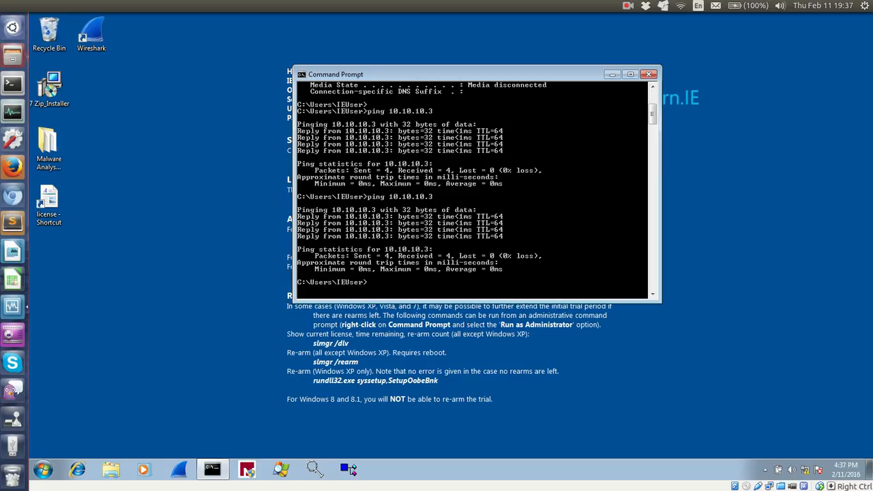
{"action": "left_click_drag", "start_coordinate": [0, 245], "coordinate": [494, 58]}
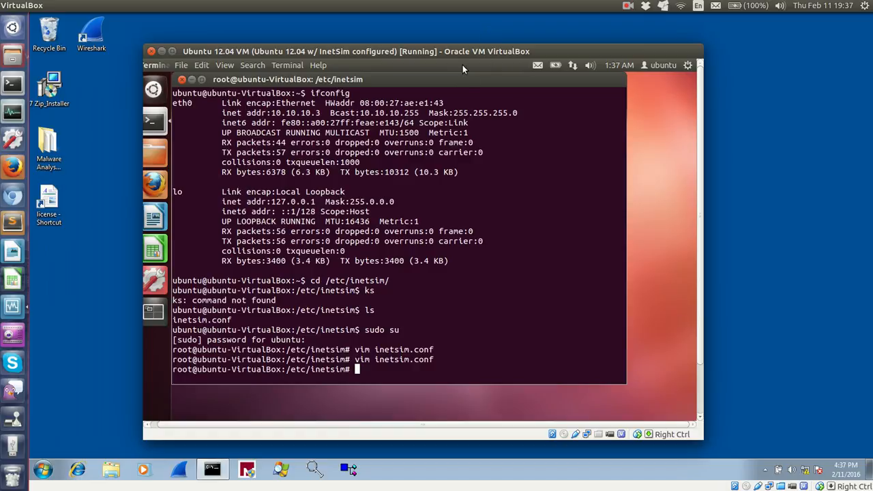
{"action": "left_click_drag", "start_coordinate": [478, 55], "coordinate": [0, 80]}
Step: Launch ApateDNS in the Windows 7 VM, allow it to make changes, and activate its DNS Reply IP field
{"action": "left_click", "coordinate": [257, 474]}
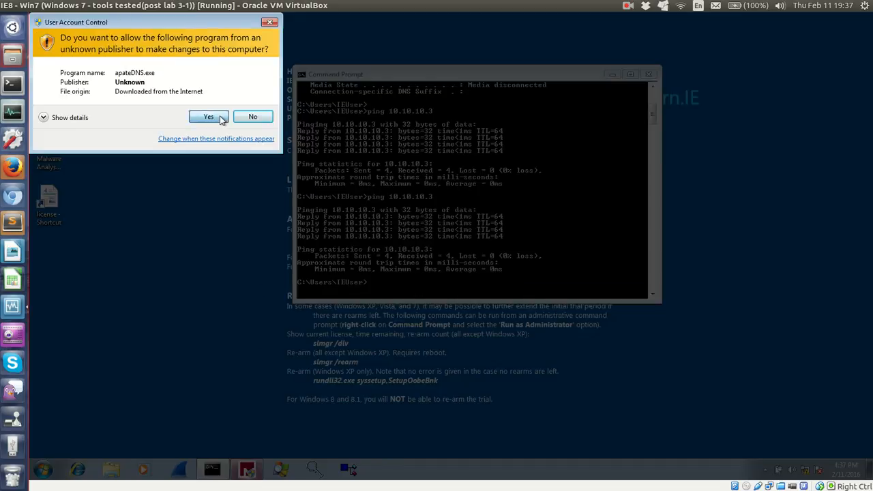
{"action": "left_click", "coordinate": [208, 118]}
{"action": "left_click", "coordinate": [402, 310]}
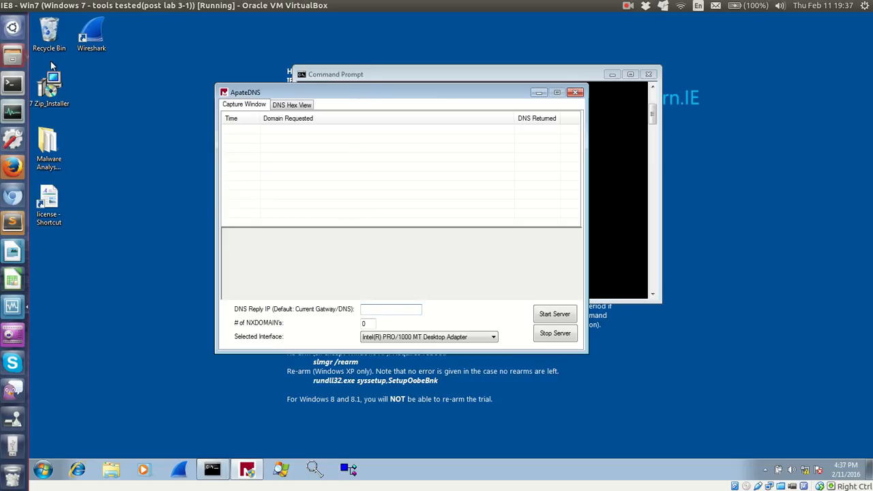
{"action": "left_click_drag", "start_coordinate": [414, 92], "coordinate": [563, 94]}
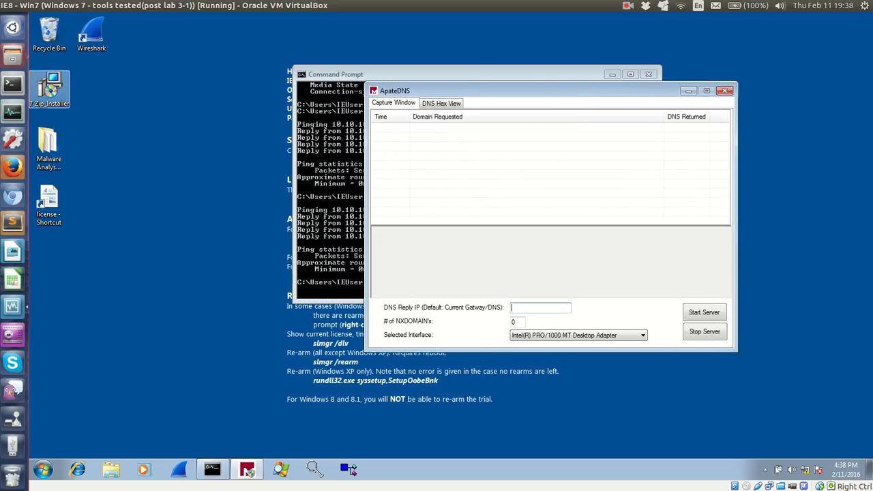
Step: Switch to the Ubuntu VM's terminal and highlight the /etc/inetsim path that holds inetsim.conf
{"action": "key", "text": "alt+Tab"}
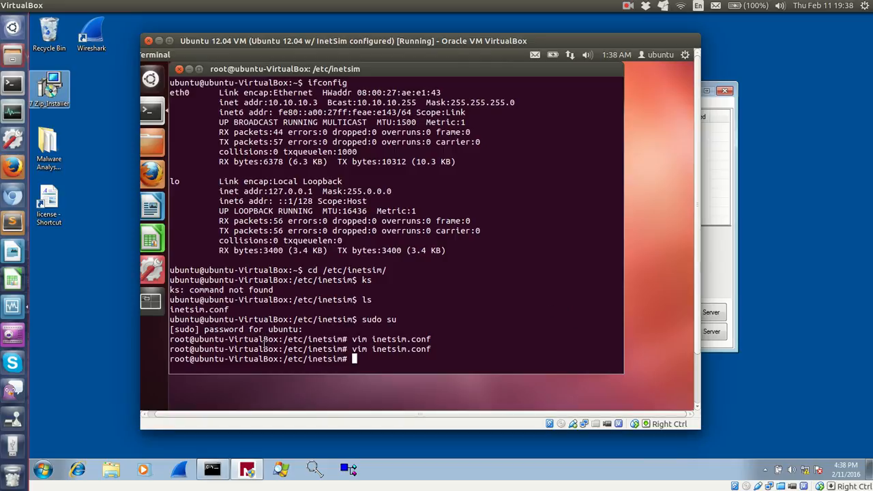
{"action": "left_click_drag", "start_coordinate": [283, 339], "coordinate": [343, 339]}
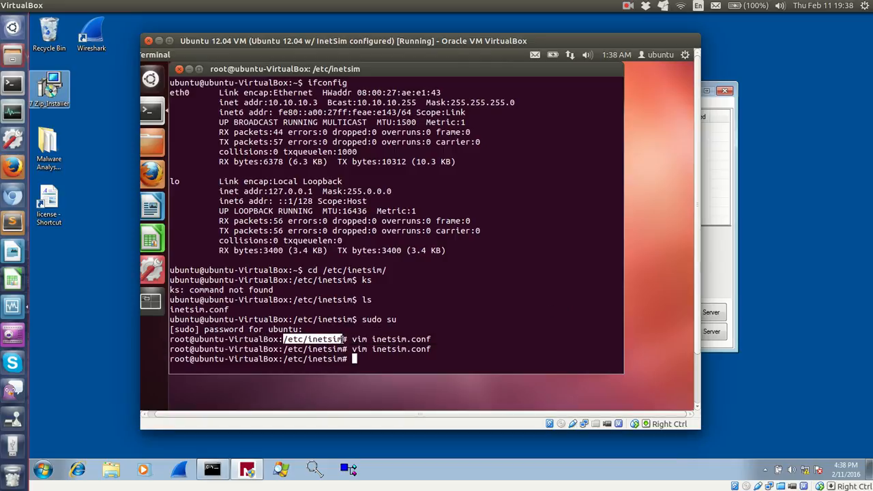
{"action": "left_click", "coordinate": [473, 338]}
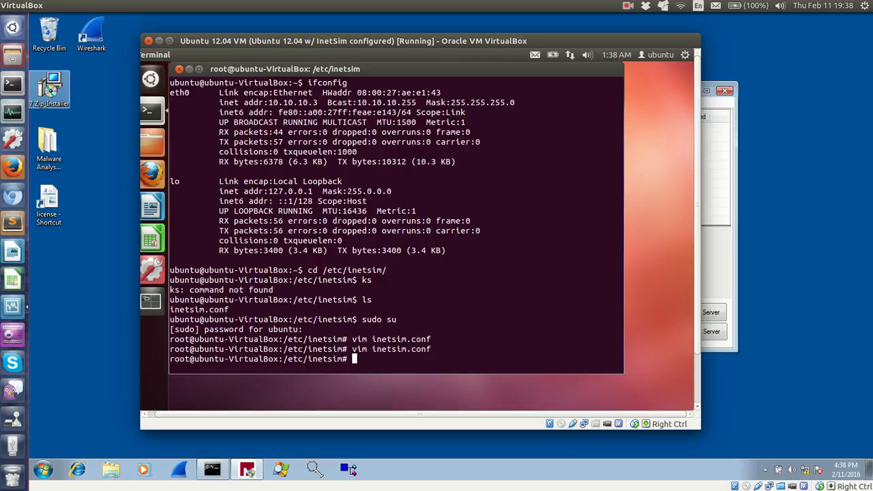
Step: Open inetsim.conf in vim and examine the list of services under start_service
{"action": "key", "text": "Up"}
{"action": "key", "text": "Return"}
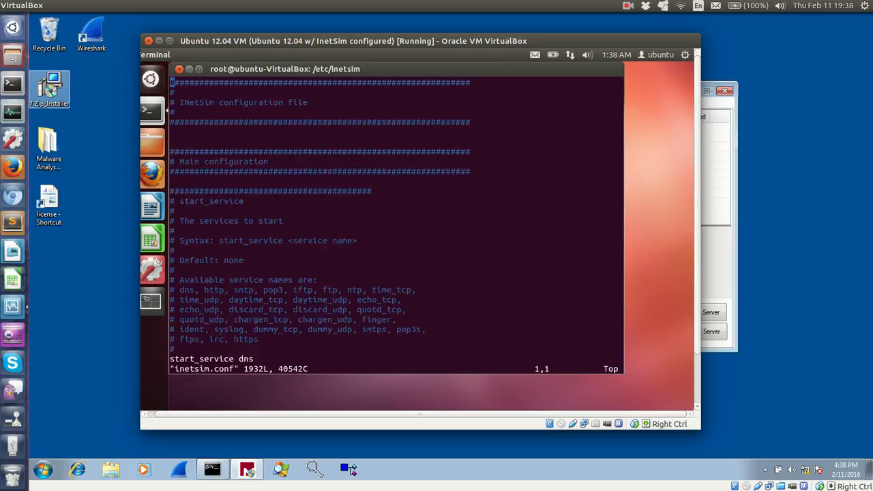
{"action": "key", "text": "Down"}
{"action": "key", "text": "Down"}
{"action": "key", "text": "Down"}
{"action": "key", "text": "Down"}
{"action": "key", "text": "Down"}
{"action": "key", "text": "Down"}
{"action": "key", "text": "Down"}
{"action": "key", "text": "Down"}
{"action": "key", "text": "Down"}
{"action": "key", "text": "Down"}
{"action": "key", "text": "Down"}
{"action": "key", "text": "Down"}
{"action": "key", "text": "Down"}
{"action": "key", "text": "Down"}
{"action": "key", "text": "Down"}
{"action": "key", "text": "Down"}
{"action": "key", "text": "Down"}
{"action": "key", "text": "Down"}
{"action": "key", "text": "Down"}
{"action": "key", "text": "Down"}
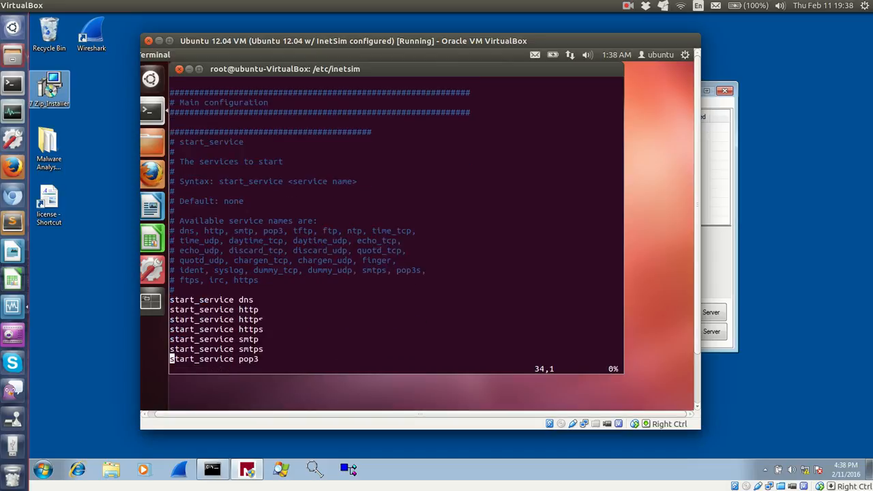
Step: Examine the service_bind_address section of inetsim.conf and its bind IP address line, and quit vim without saving
{"action": "key", "text": "Down"}
{"action": "key", "text": "Down"}
{"action": "key", "text": "Down"}
{"action": "key", "text": "Down"}
{"action": "key", "text": "Down"}
{"action": "key", "text": "Down"}
{"action": "key", "text": "Down"}
{"action": "key", "text": "Down"}
{"action": "key", "text": "Down"}
{"action": "key", "text": "Down"}
{"action": "key", "text": "Down"}
{"action": "key", "text": "Down"}
{"action": "key", "text": "Down"}
{"action": "key", "text": "Down"}
{"action": "key", "text": "Down"}
{"action": "key", "text": "Down"}
{"action": "key", "text": "Down"}
{"action": "key", "text": "Down"}
{"action": "key", "text": "Up"}
{"action": "key", "text": "Up"}
{"action": "key", "text": "Up"}
{"action": "key", "text": "Up"}
{"action": "key", "text": "Up"}
{"action": "key", "text": "Up"}
{"action": "key", "text": "Up"}
{"action": "key", "text": "Up"}
{"action": "key", "text": "Up"}
{"action": "key", "text": "Up"}
{"action": "key", "text": "Up"}
{"action": "key", "text": "Up"}
{"action": "key", "text": "Up"}
{"action": "key", "text": "Up"}
{"action": "key", "text": "Up"}
{"action": "key", "text": "Up"}
{"action": "key", "text": "Up"}
{"action": "key", "text": "Up"}
{"action": "key", "text": "Up"}
{"action": "key", "text": "Up"}
{"action": "key", "text": "Down"}
{"action": "key", "text": "Down"}
{"action": "key", "text": "Down"}
{"action": "key", "text": "Down"}
{"action": "key", "text": "Down"}
{"action": "key", "text": "Down"}
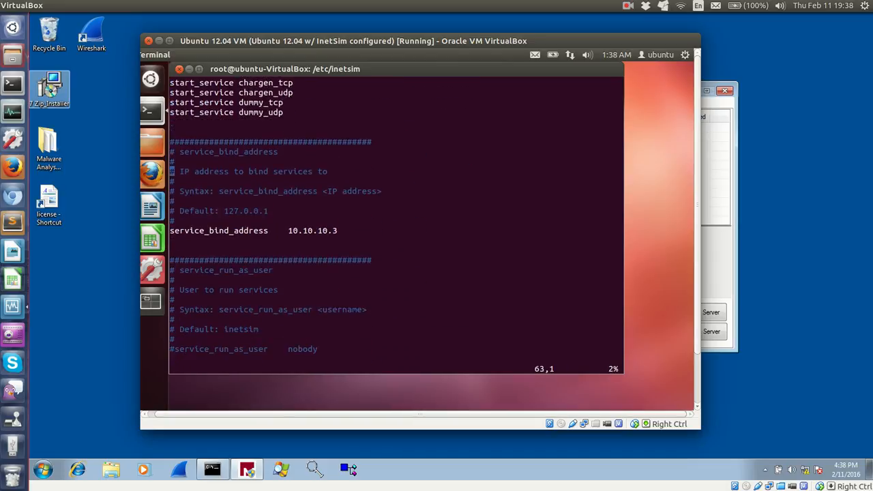
{"action": "key", "text": "Right"}
{"action": "key", "text": "Right"}
{"action": "key", "text": "Right"}
{"action": "key", "text": "Right"}
{"action": "key", "text": "Right"}
{"action": "key", "text": "Right"}
{"action": "key", "text": "Right"}
{"action": "key", "text": "Right"}
{"action": "key", "text": "Right"}
{"action": "key", "text": "Right"}
{"action": "key", "text": "Right"}
{"action": "key", "text": "Right"}
{"action": "key", "text": "Right"}
{"action": "key", "text": "Left"}
{"action": "key", "text": "Right"}
{"action": "key", "text": "Right"}
{"action": "key", "text": "Right"}
{"action": "key", "text": "Right"}
{"action": "key", "text": "Down"}
{"action": "key", "text": "Down"}
{"action": "key", "text": "Left"}
{"action": "key", "text": "Left"}
{"action": "key", "text": "Left"}
{"action": "key", "text": "Left"}
{"action": "key", "text": "Left"}
{"action": "key", "text": "Left"}
{"action": "key", "text": "Left"}
{"action": "key", "text": "Left"}
{"action": "key", "text": "Left"}
{"action": "key", "text": "Left"}
{"action": "key", "text": "Left"}
{"action": "key", "text": "Left"}
{"action": "key", "text": "Left"}
{"action": "key", "text": "Left"}
{"action": "key", "text": "Right"}
{"action": "key", "text": "Right"}
{"action": "key", "text": "Right"}
{"action": "key", "text": "Right"}
{"action": "key", "text": "Right"}
{"action": "key", "text": "Right"}
{"action": "key", "text": "Right"}
{"action": "key", "text": "Right"}
{"action": "key", "text": "Right"}
{"action": "key", "text": "Right"}
{"action": "key", "text": "Right"}
{"action": "key", "text": "Right"}
{"action": "key", "text": "Right"}
{"action": "key", "text": "Right"}
{"action": "key", "text": "Right"}
{"action": "key", "text": "Right"}
{"action": "key", "text": "Right"}
{"action": "key", "text": "Right"}
{"action": "key", "text": "Right"}
{"action": "key", "text": "Right"}
{"action": "type", "text": ":q"}
{"action": "key", "text": "Return"}
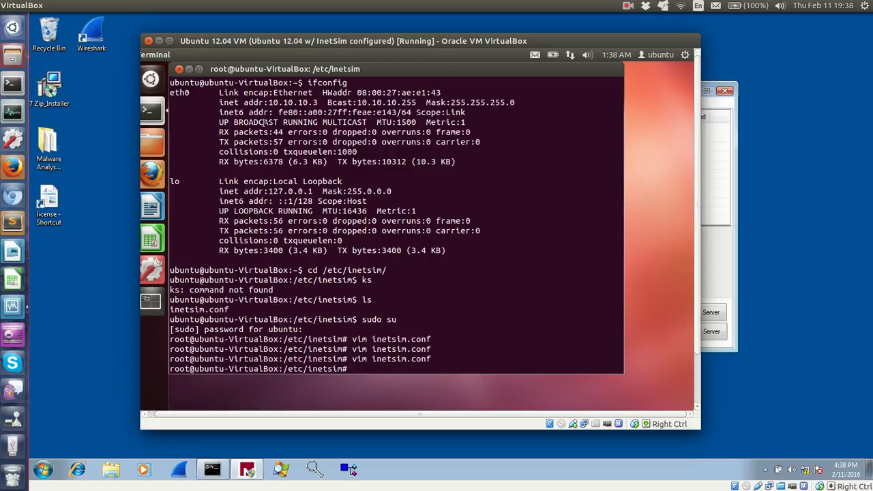
Step: Reopen inetsim.conf in vim, review the start_service entries and the service_bind_address section, and quit without saving
{"action": "key", "text": "Up"}
{"action": "key", "text": "Return"}
{"action": "key", "text": "Down"}
{"action": "key", "text": "Down"}
{"action": "key", "text": "Down"}
{"action": "key", "text": "Down"}
{"action": "key", "text": "Down"}
{"action": "key", "text": "Down"}
{"action": "key", "text": "Down"}
{"action": "key", "text": "Down"}
{"action": "key", "text": "Down"}
{"action": "key", "text": "Down"}
{"action": "key", "text": "Down"}
{"action": "key", "text": "Down"}
{"action": "key", "text": "Down"}
{"action": "key", "text": "Down"}
{"action": "key", "text": "Down"}
{"action": "key", "text": "Down"}
{"action": "key", "text": "Down"}
{"action": "key", "text": "Down"}
{"action": "key", "text": "Down"}
{"action": "key", "text": "Down"}
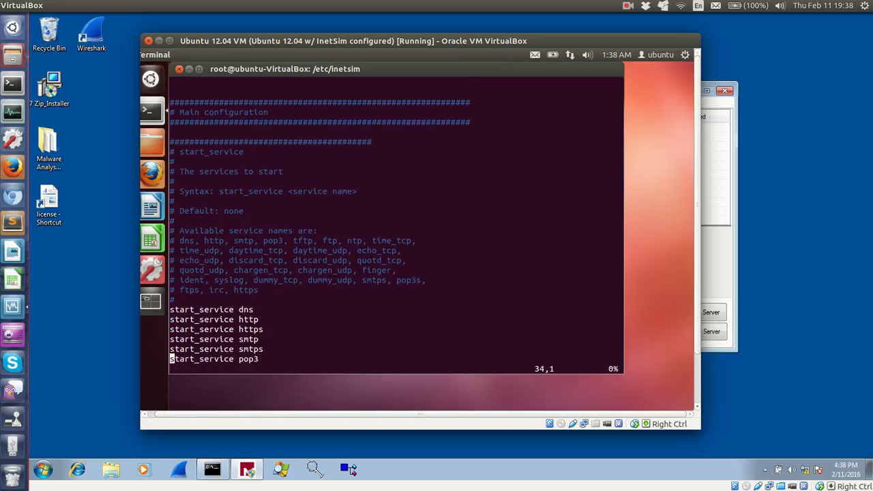
{"action": "key", "text": "Down"}
{"action": "key", "text": "Down"}
{"action": "key", "text": "Down"}
{"action": "key", "text": "Down"}
{"action": "key", "text": "Down"}
{"action": "key", "text": "Down"}
{"action": "key", "text": "Down"}
{"action": "key", "text": "Down"}
{"action": "key", "text": "Down"}
{"action": "key", "text": "Down"}
{"action": "key", "text": "Down"}
{"action": "key", "text": "Down"}
{"action": "key", "text": "Down"}
{"action": "key", "text": "Down"}
{"action": "key", "text": "Down"}
{"action": "key", "text": "Down"}
{"action": "key", "text": "Down"}
{"action": "key", "text": "Down"}
{"action": "key", "text": "Down"}
{"action": "key", "text": "Down"}
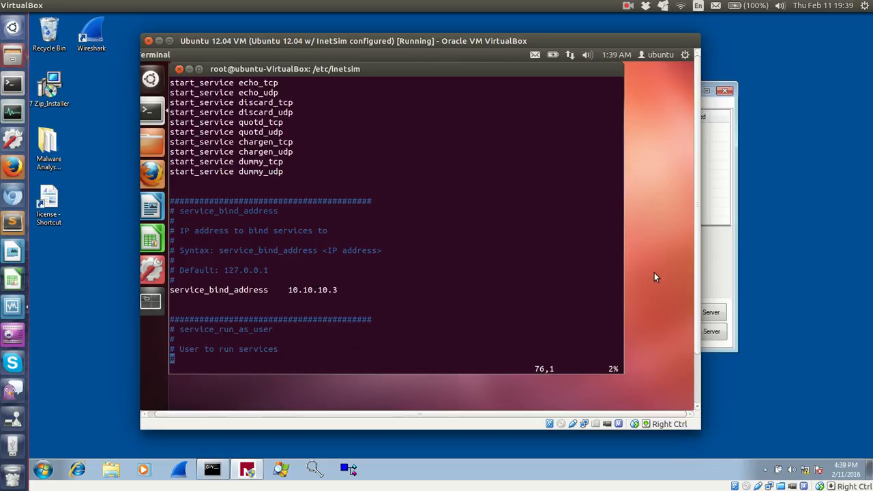
{"action": "type", "text": ":q"}
{"action": "key", "text": "Return"}
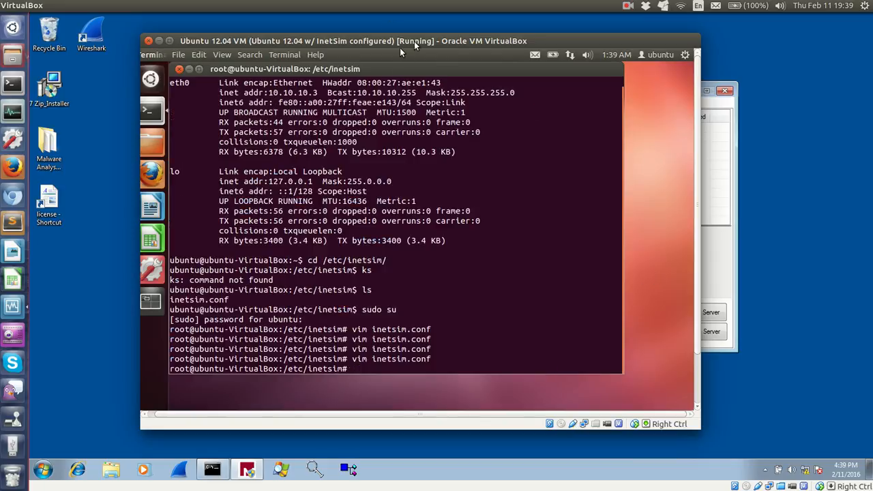
Step: Move the Ubuntu VM window out of the way and return to the Windows 7 VM desktop with ApateDNS
{"action": "left_click_drag", "start_coordinate": [414, 41], "coordinate": [0, 68]}
{"action": "left_click", "coordinate": [175, 137]}
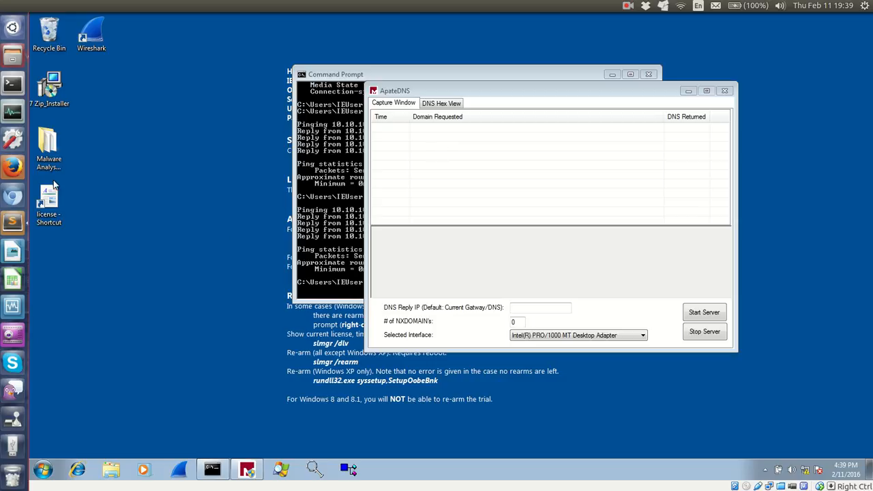
{"action": "left_click", "coordinate": [628, 6]}
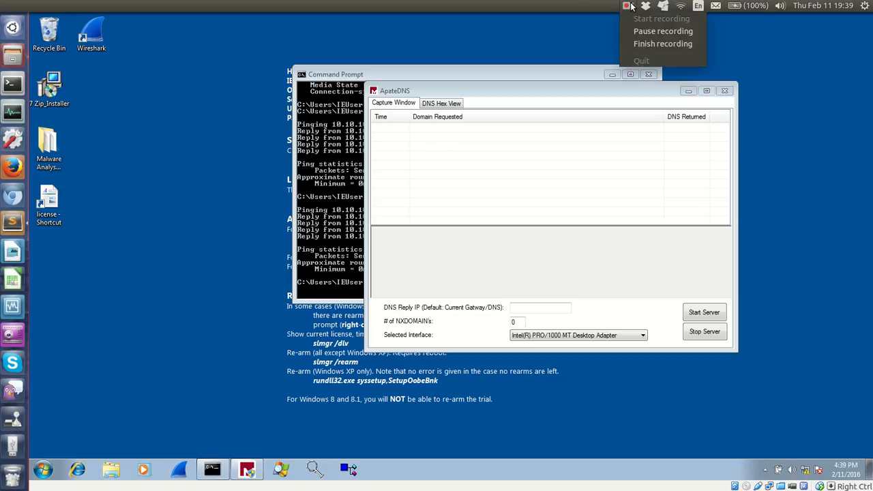